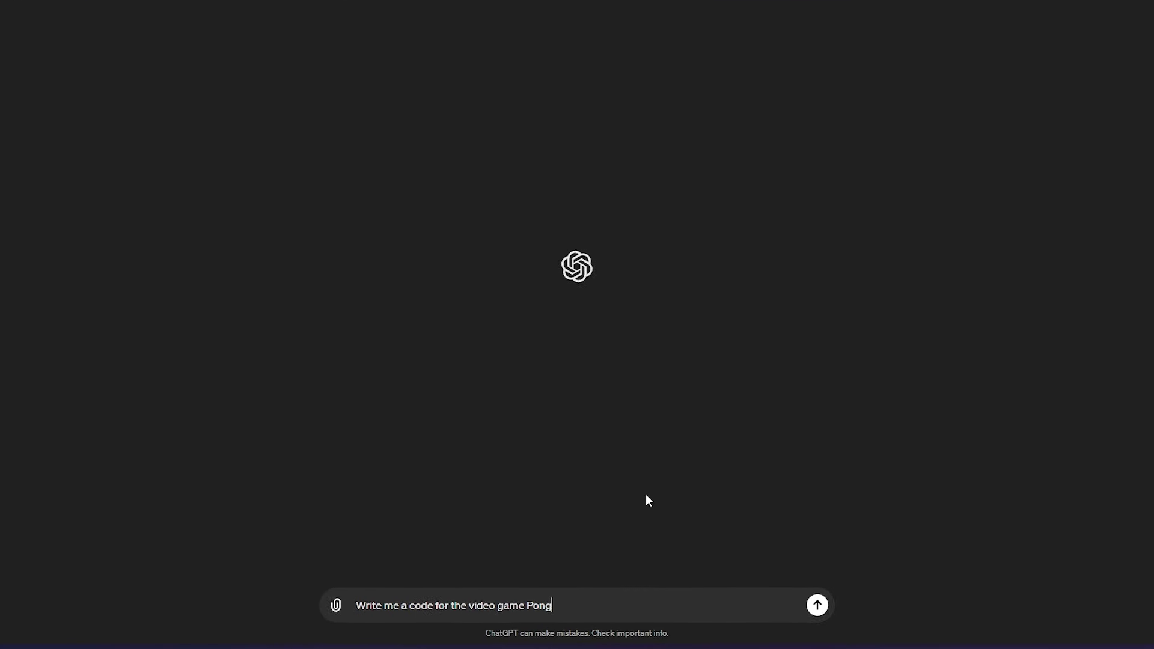
pyautogui.write('. I am a beginner at this.')
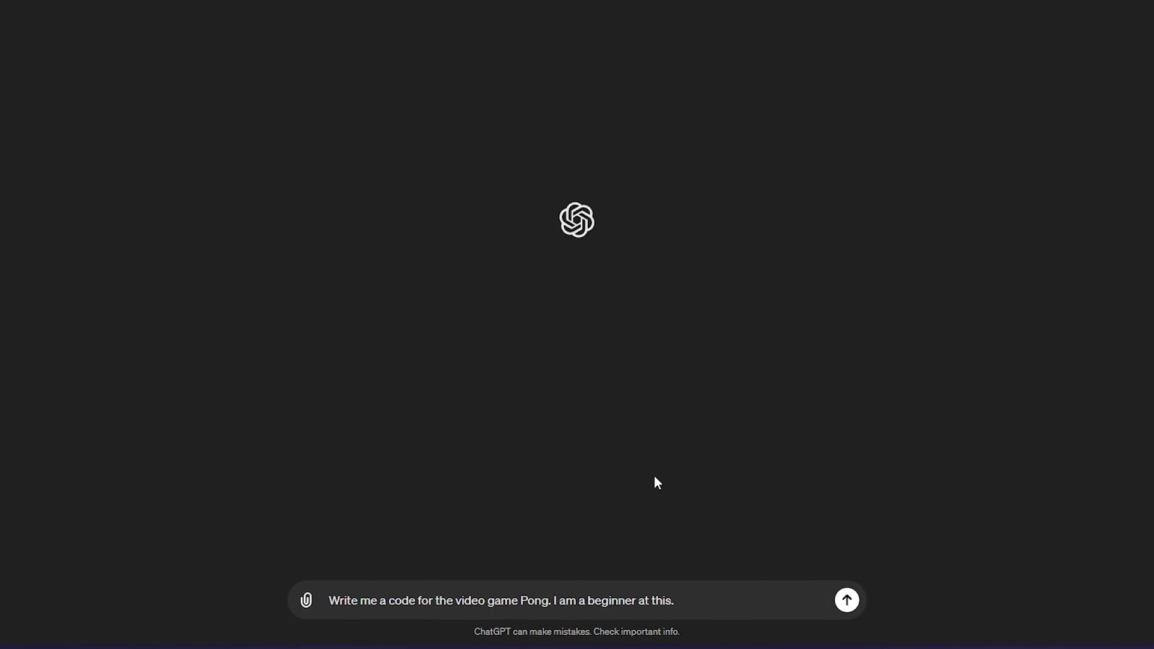
# Start a new line in the Pong prompt for the top-right score count request.
pyautogui.hotkey('shift', 'Return')
pyautogui.write('Include a score cou')
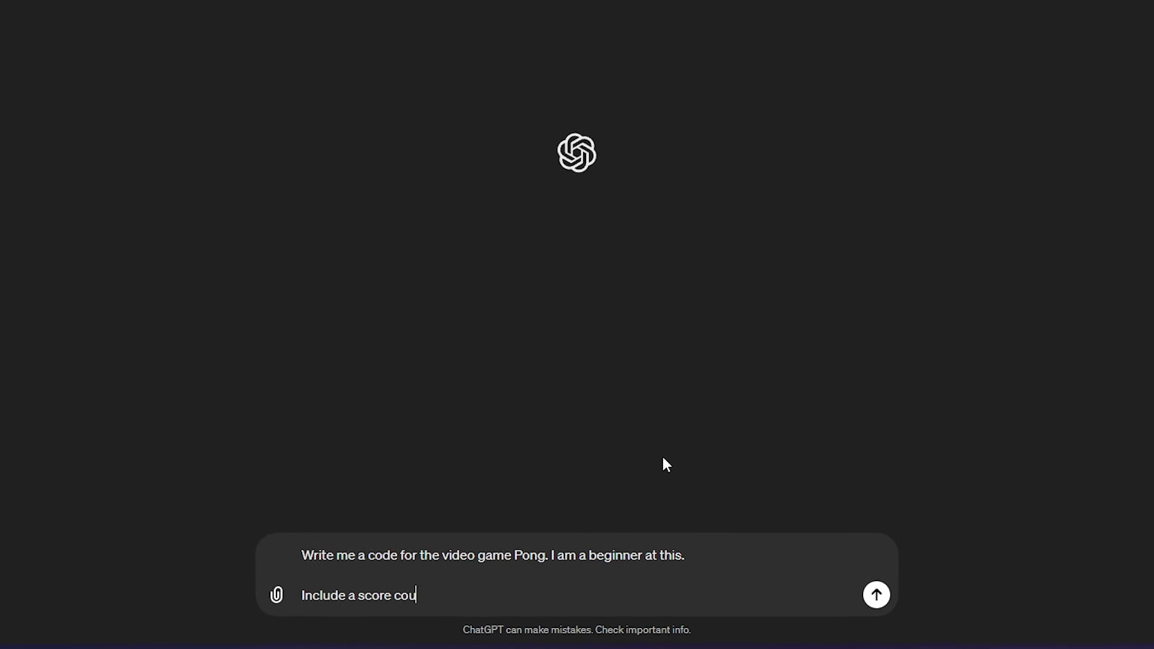
pyautogui.write('nt in the top right, have')
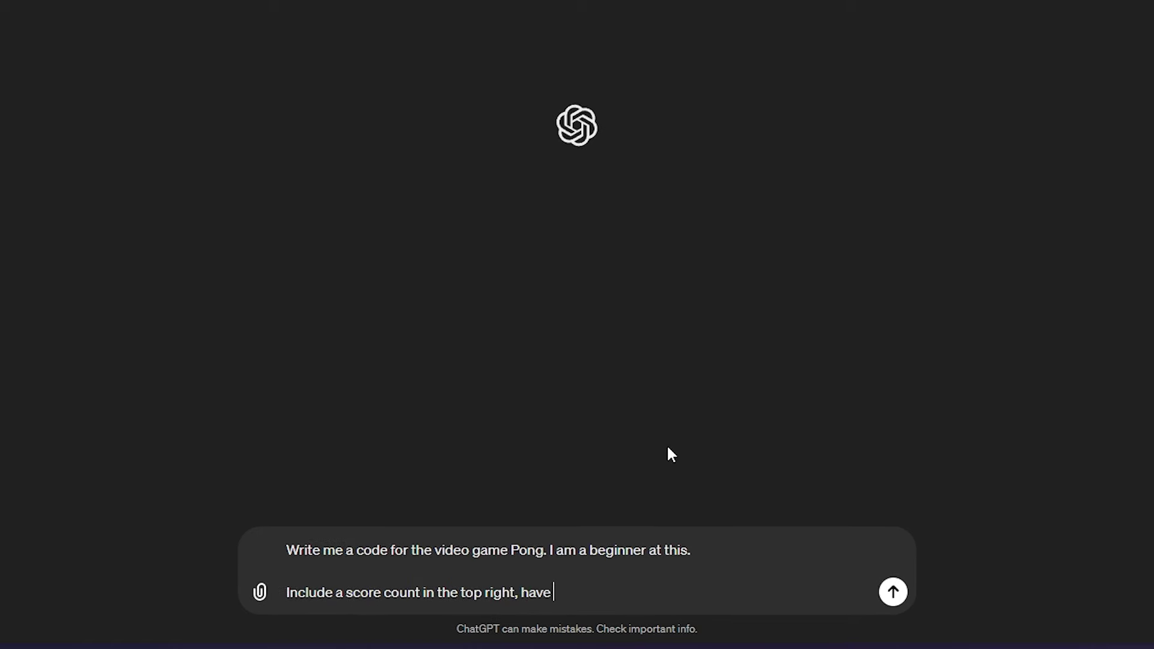